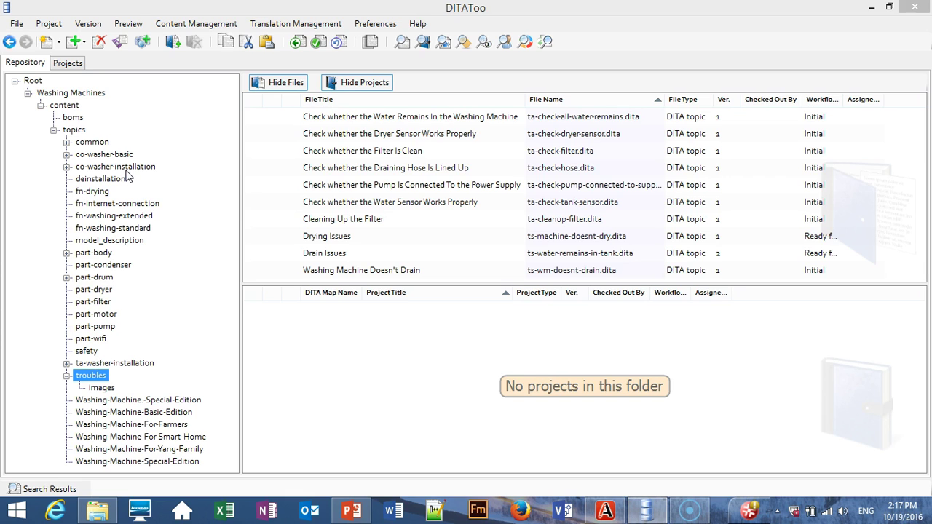
Check out the Drain Issues topic from the troubles folder and bring it up in oXygen XML Author
click(350, 256)
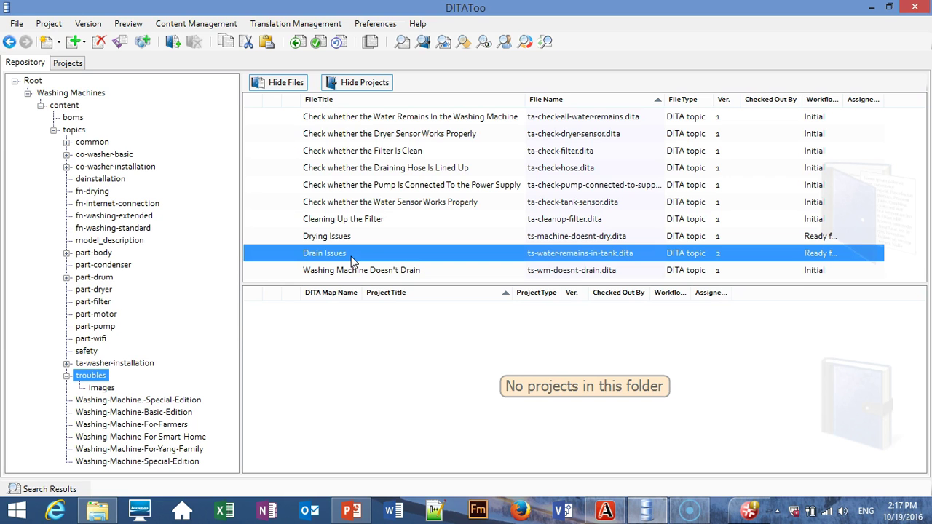
double_click(352, 256)
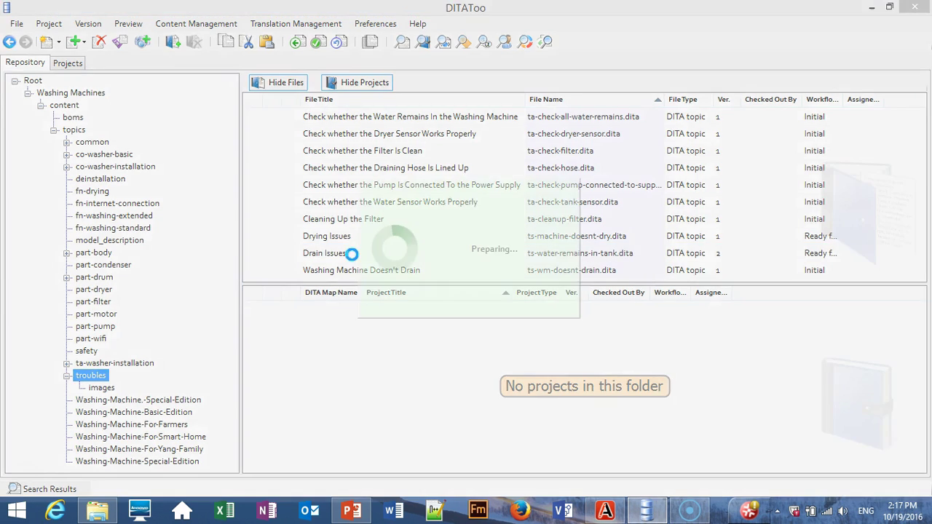
click(412, 312)
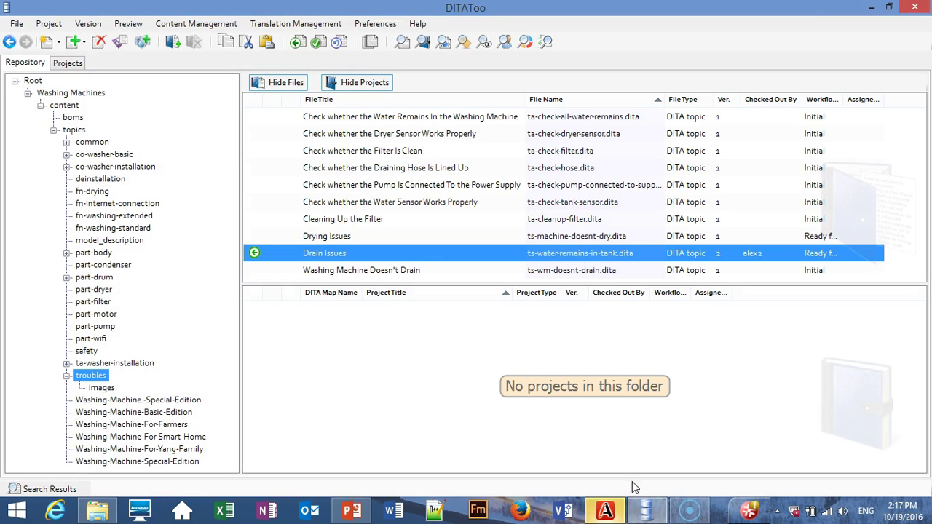
click(617, 513)
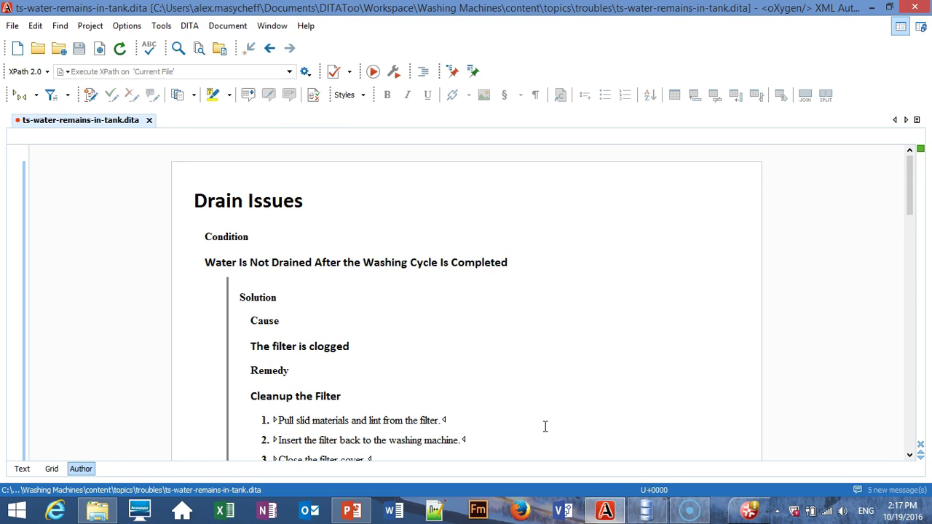
Review the causes and remedies of every solution in the Drain Issues topic, from beginning to end
scroll(541, 418, down, 1)
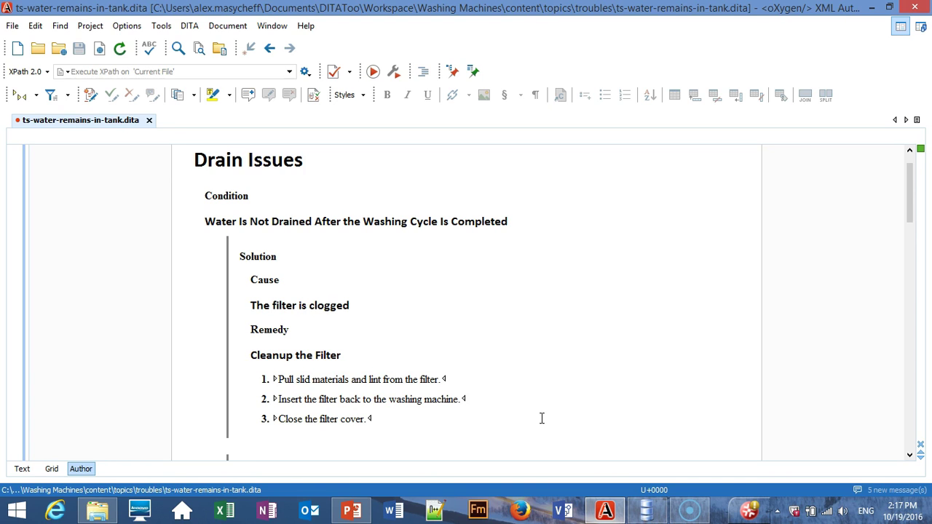
scroll(539, 414, down, 6)
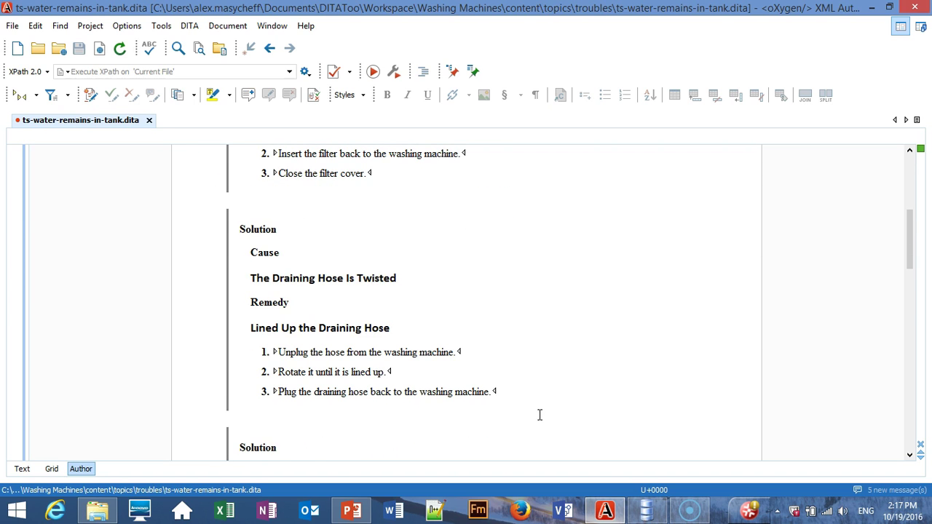
scroll(539, 415, down, 6)
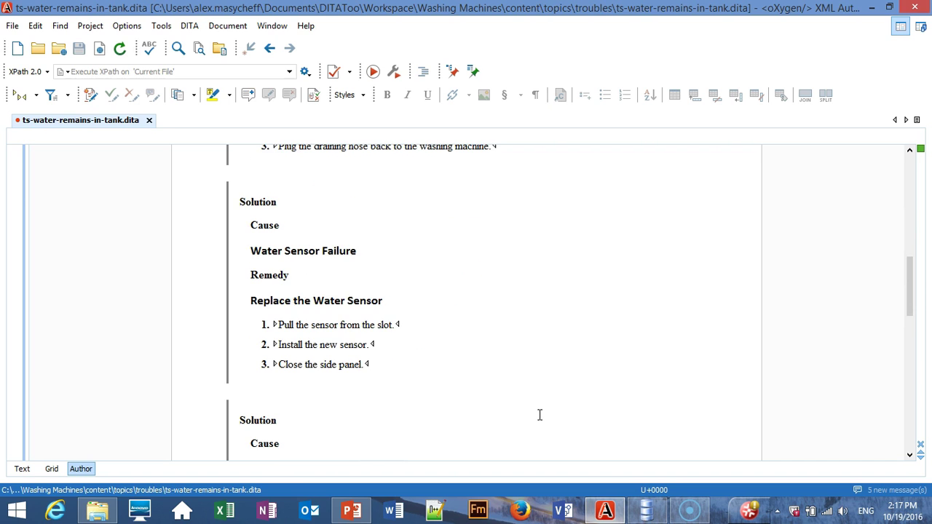
scroll(540, 415, down, 7)
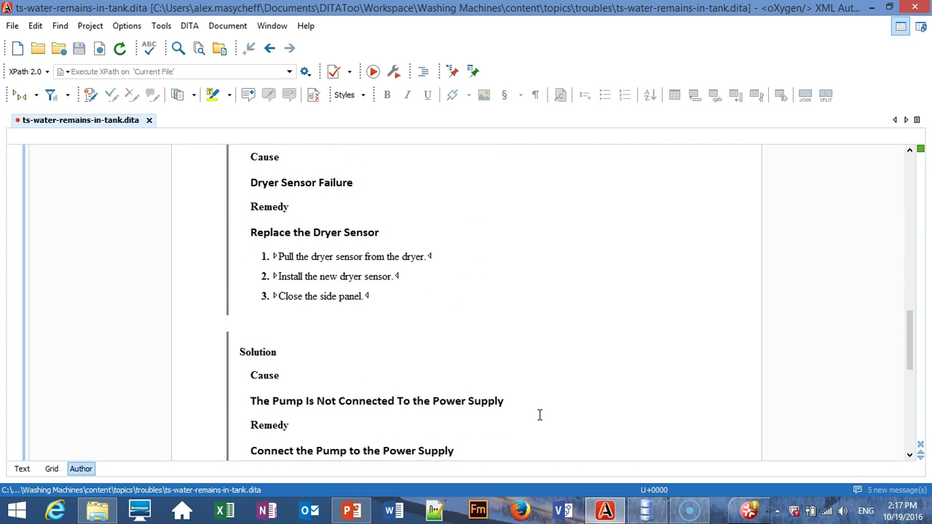
scroll(540, 415, down, 9)
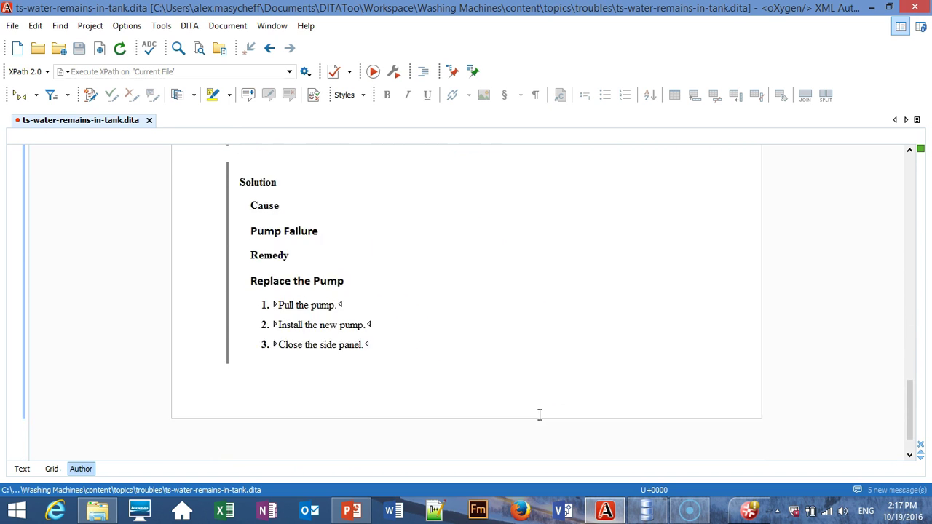
scroll(540, 415, down, 2)
scroll(540, 415, up, 18)
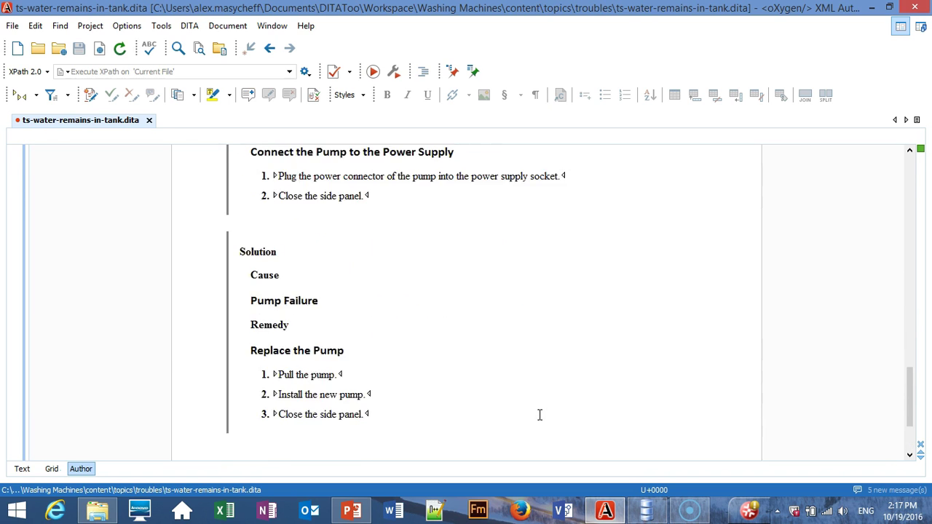
scroll(539, 415, up, 10)
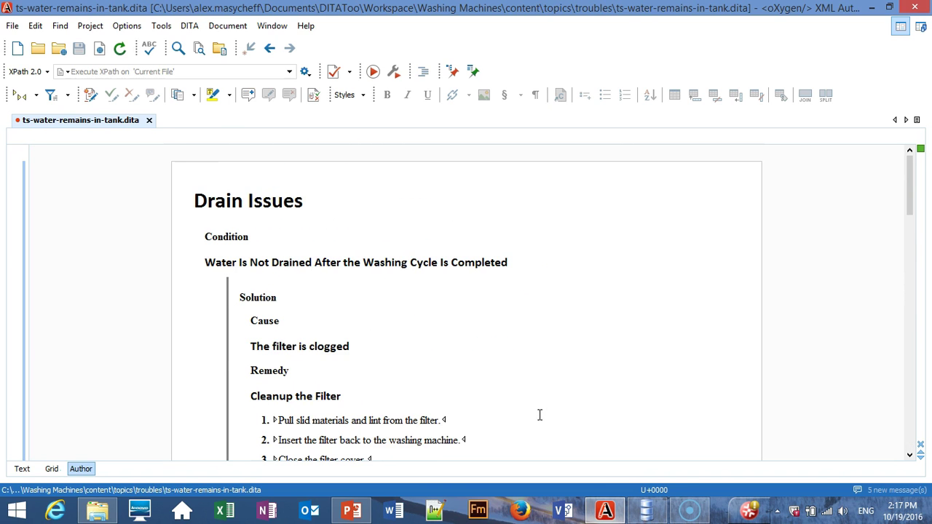
Switch back to DITAToo, then check out and open the topic "Check whether the Filter Is Clean"
click(644, 514)
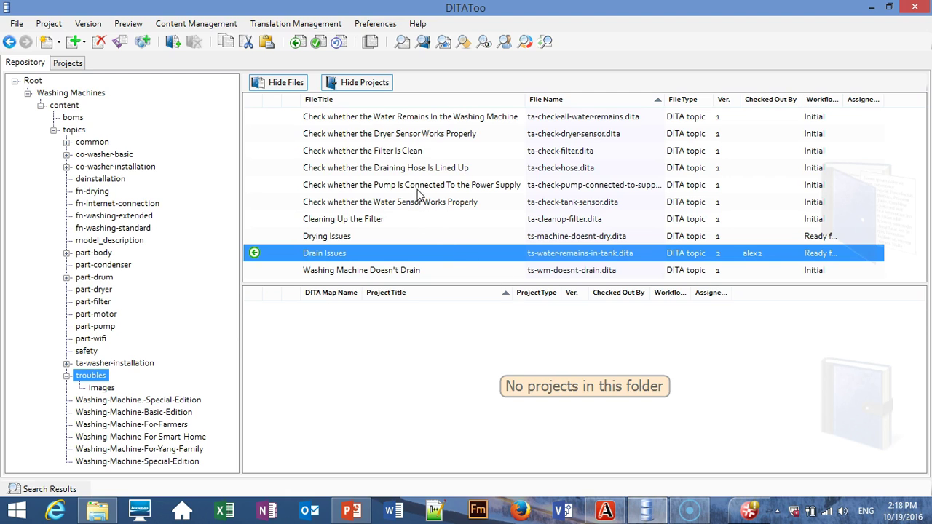
double_click(414, 151)
click(419, 307)
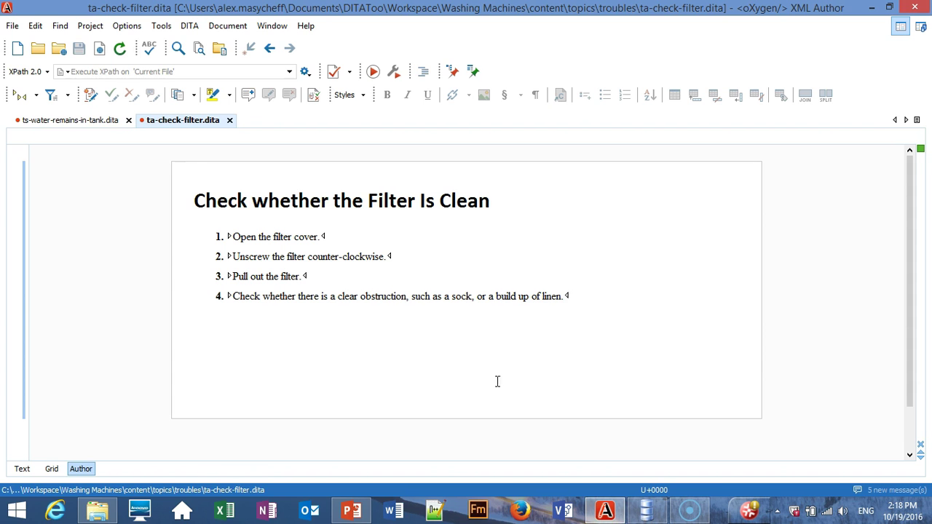
Check out and open the DITAToo topic "Check whether the Draining Hose Is Lined Up", then return to ts-water-remains-in-tank.dita in the XML editor
click(645, 510)
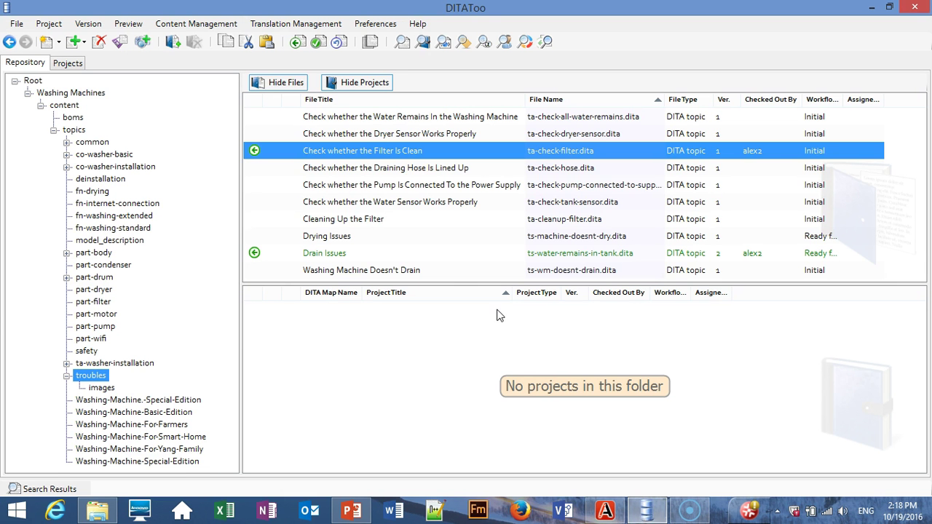
double_click(423, 169)
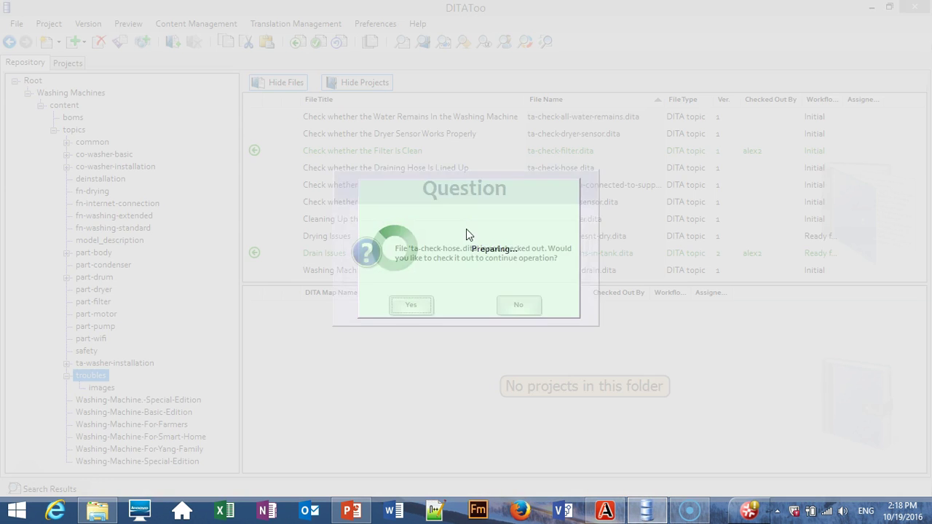
click(413, 303)
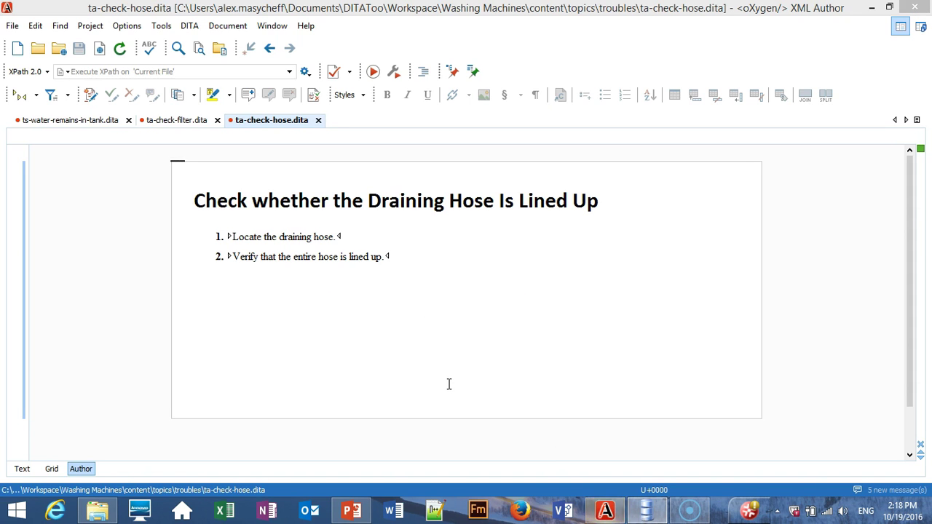
click(99, 122)
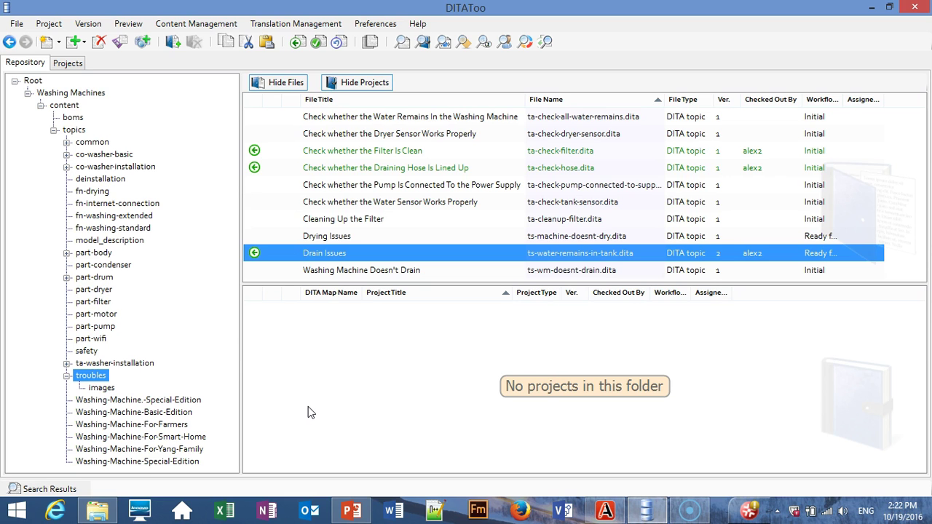
Inspect the images subfolder of troubles in File Explorer and return to DITAToo
click(102, 512)
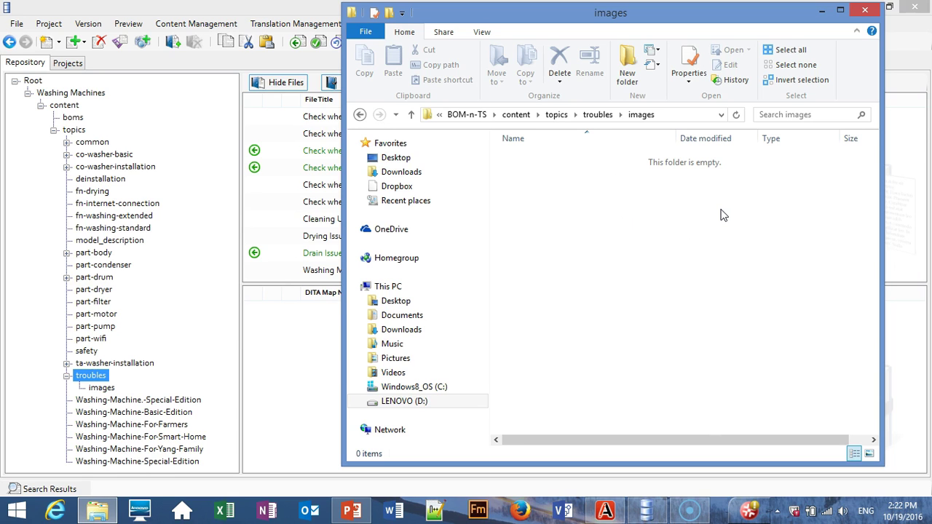
click(323, 332)
Set the workflow state of the Drain Issues topic to Ready for TransforMagic
right_click(359, 253)
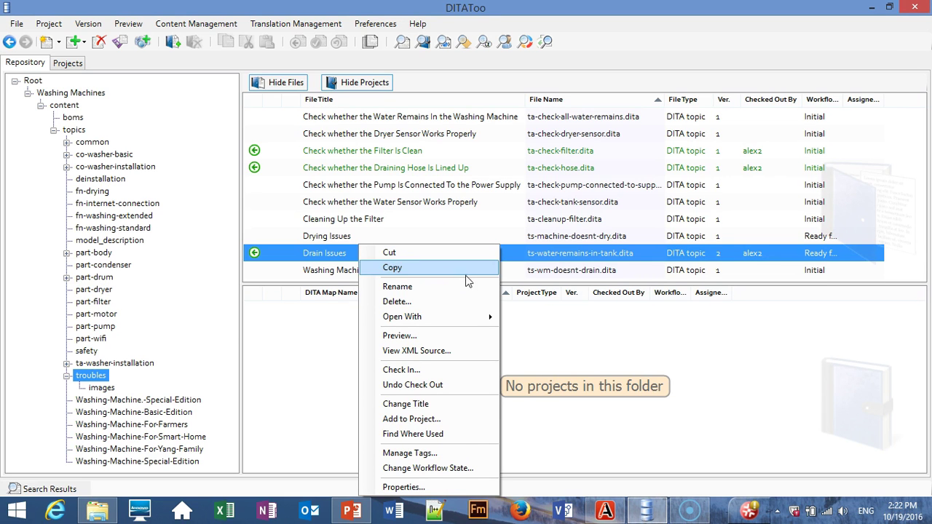
click(461, 471)
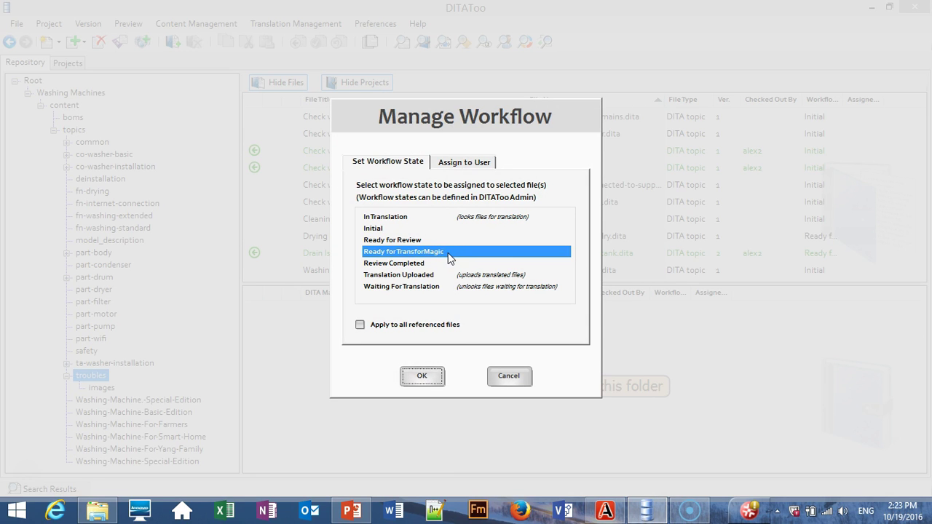
click(422, 376)
Run the Troubleshooting to Flowchart TransforMagic
drag(151, 22, 501, 51)
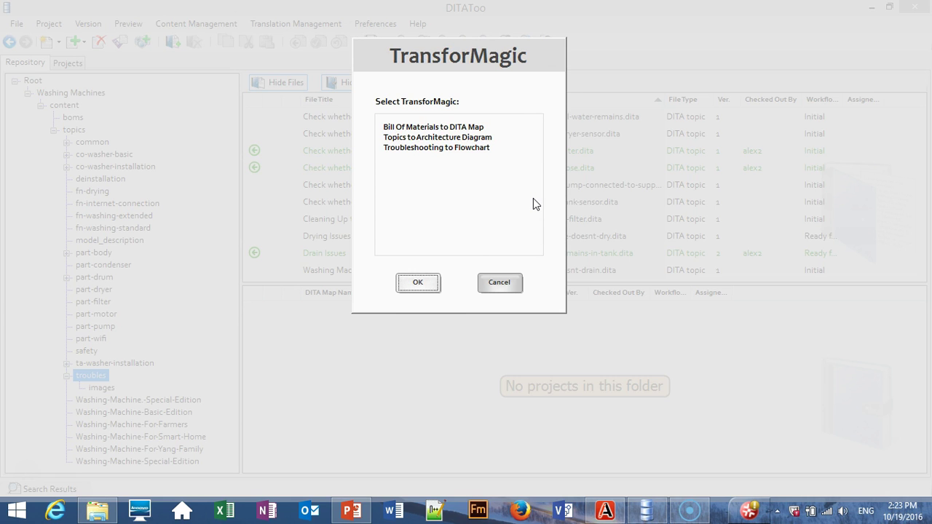
click(491, 151)
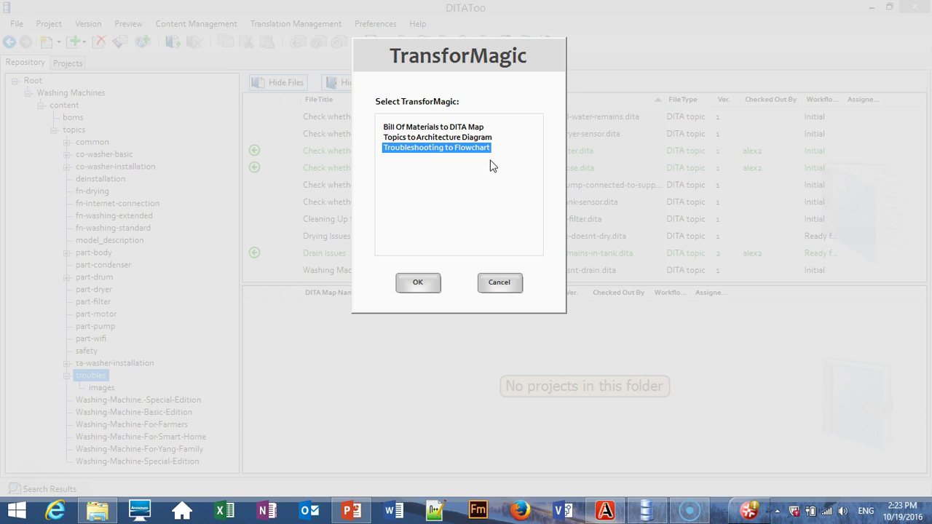
click(419, 284)
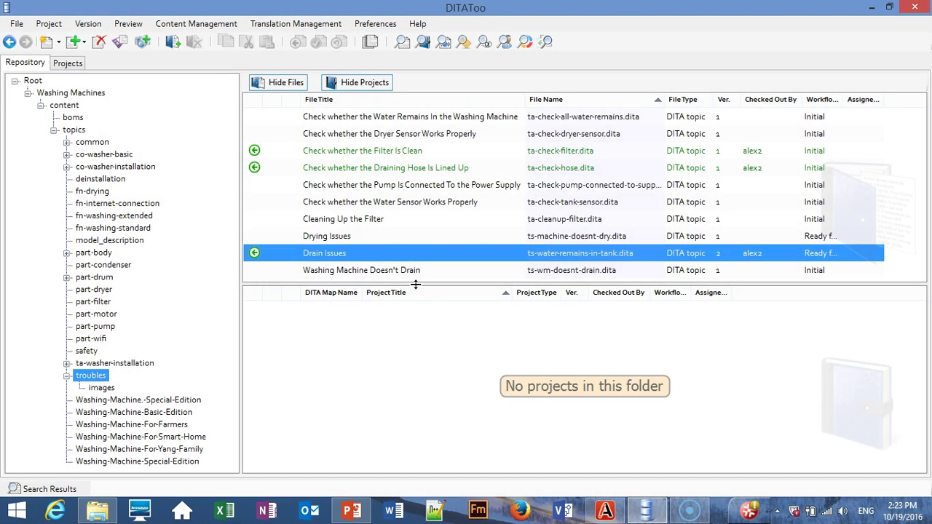
Open the Troubleshooting_Drain_Issues image from the images folder in File Explorer to view the flowchart
click(97, 511)
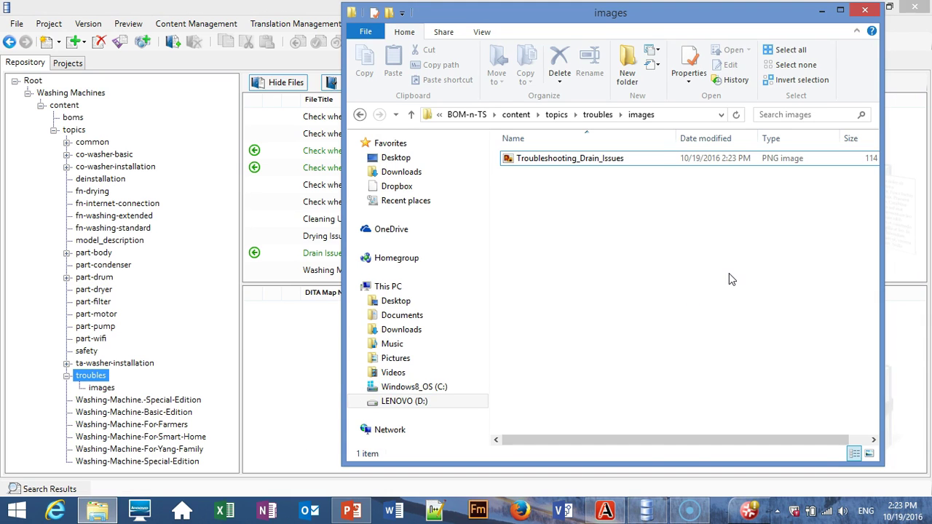
click(650, 160)
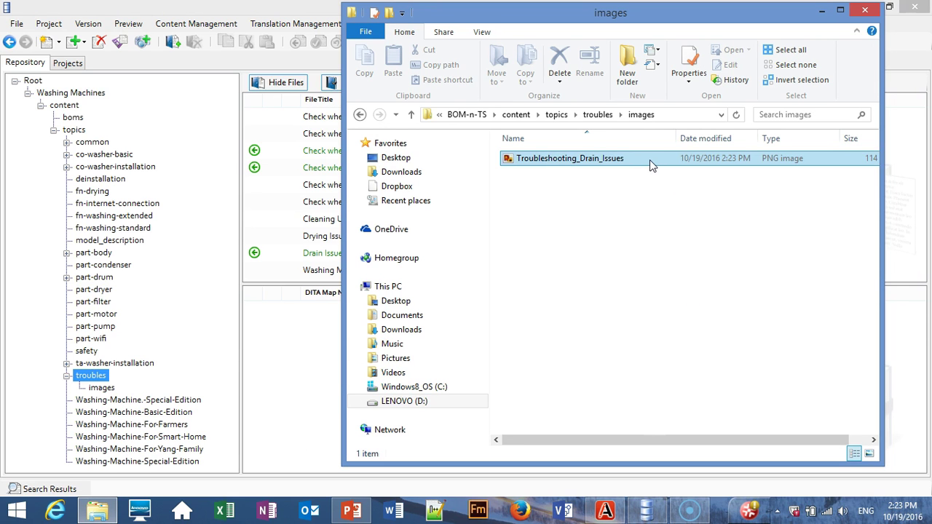
double_click(618, 159)
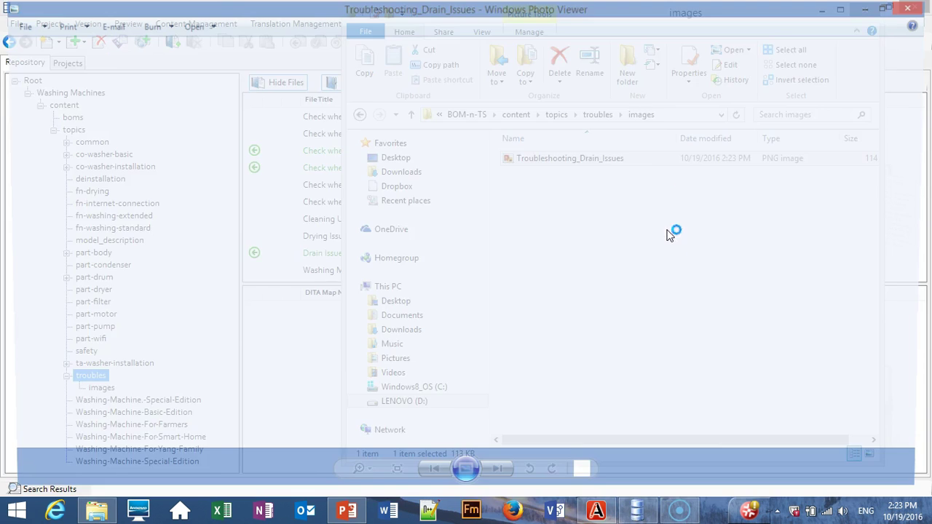